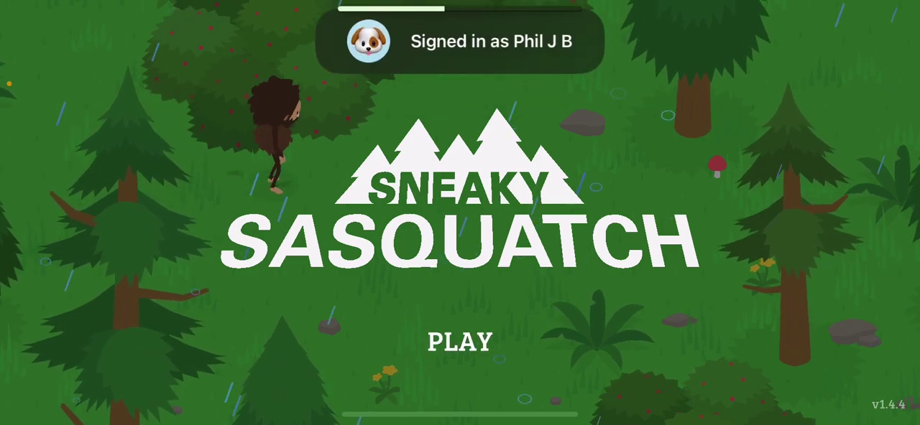
Load the second saved game and dismiss the Candy Giver's message after taking candy
click(460, 342)
click(460, 215)
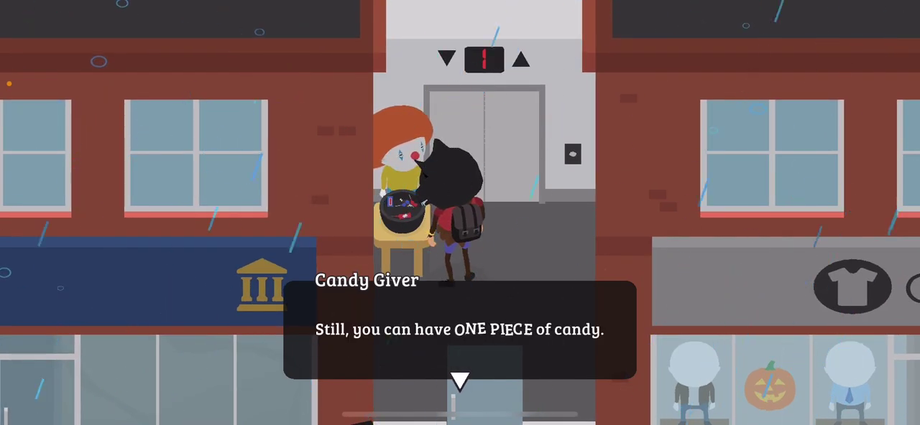
key(space)
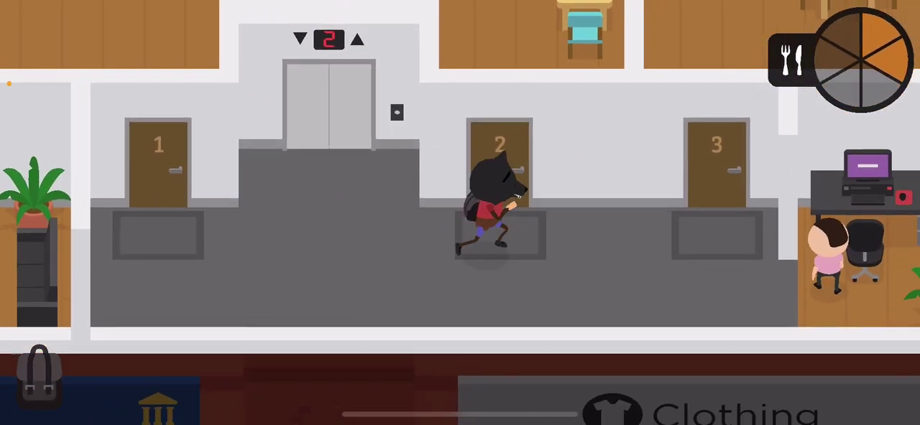
key(Right)
Greet the Rental Agent and insert the backpack's Mystery Disk into the workstation drive
key(space)
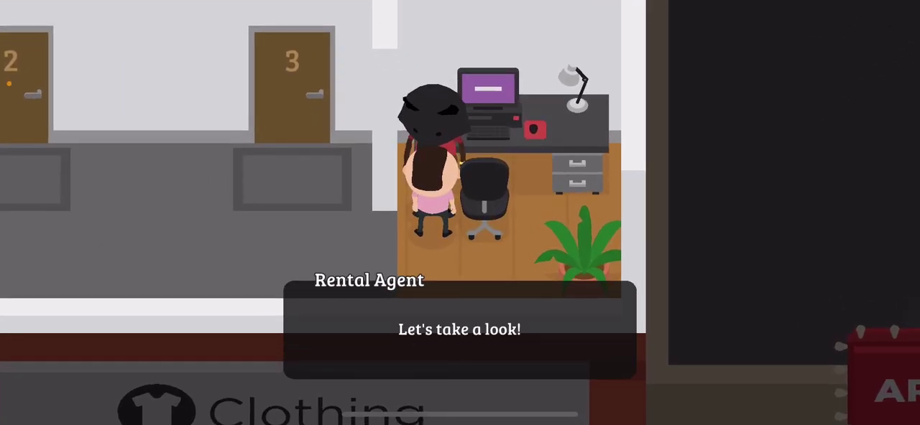
key(space)
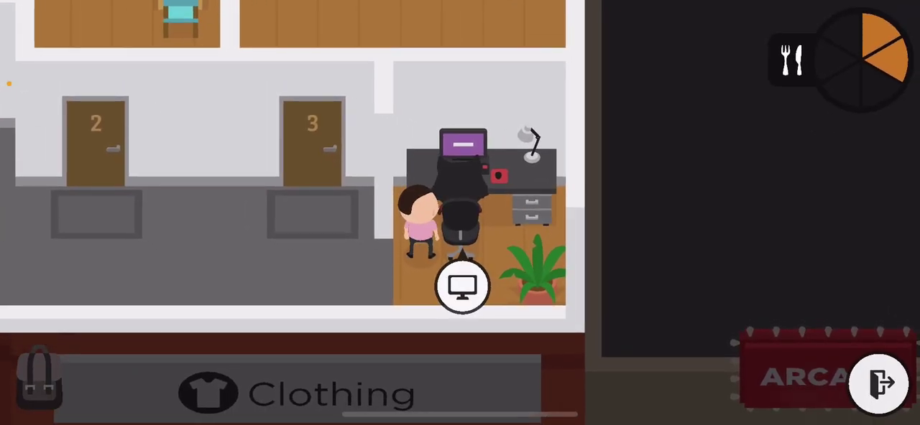
key(space)
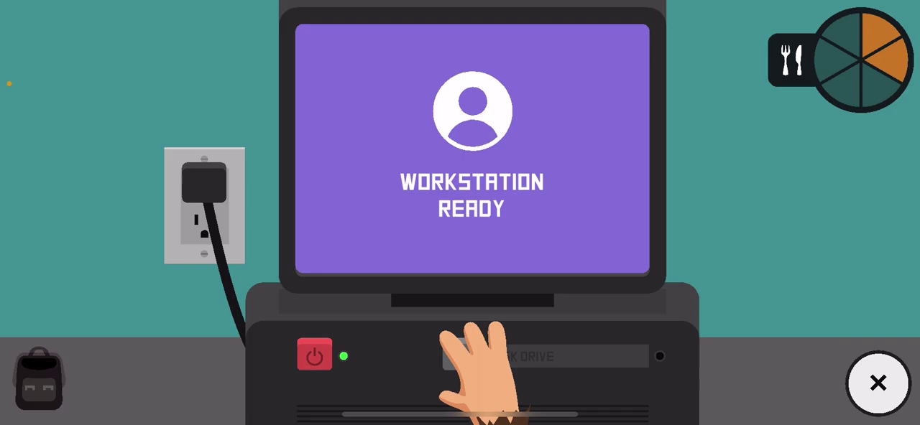
click(39, 377)
click(459, 266)
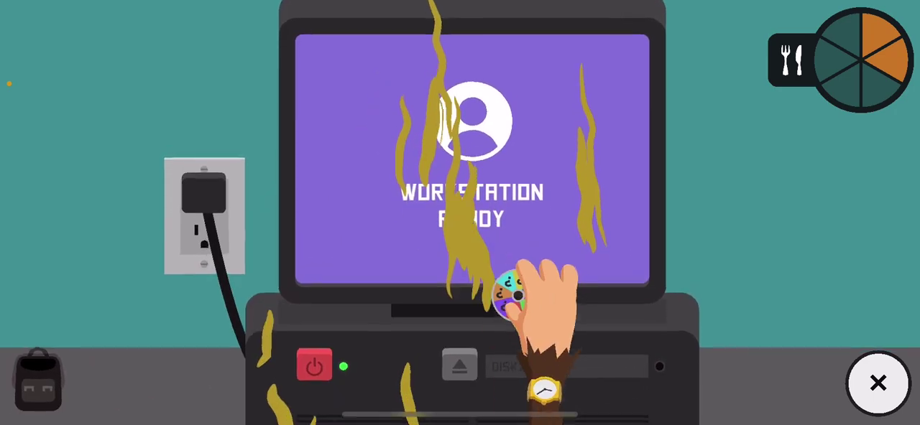
key(Escape)
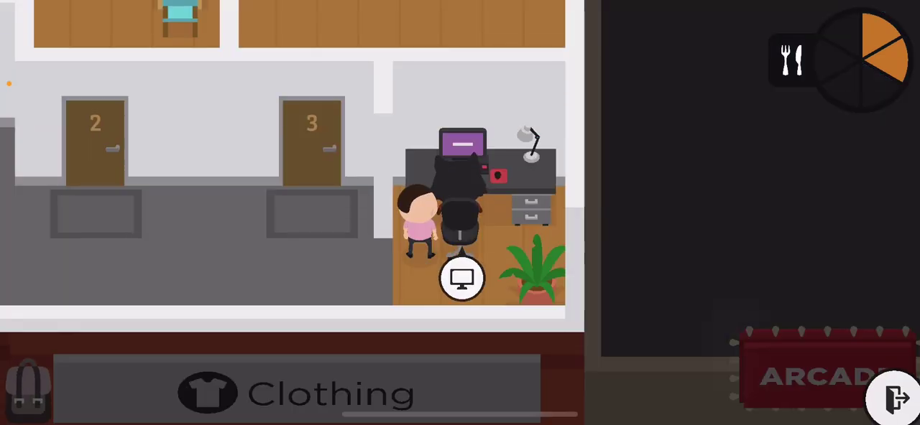
Walk back to the elevator and ride it down to the ground floor
key(Left)
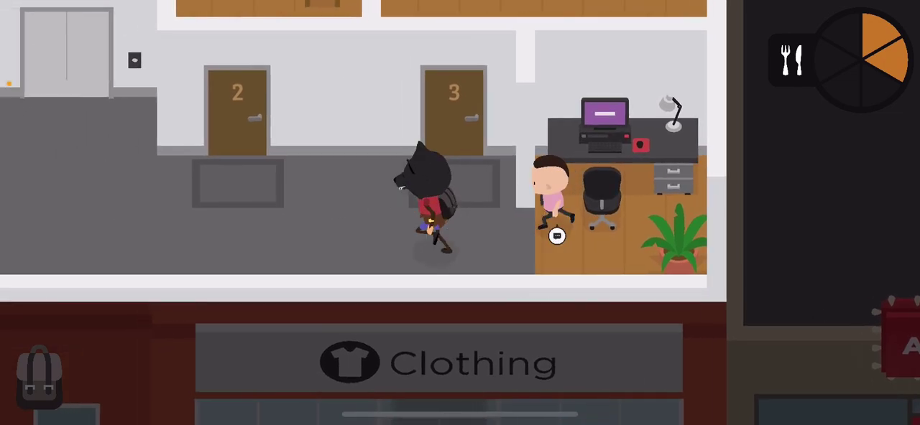
key(Up)
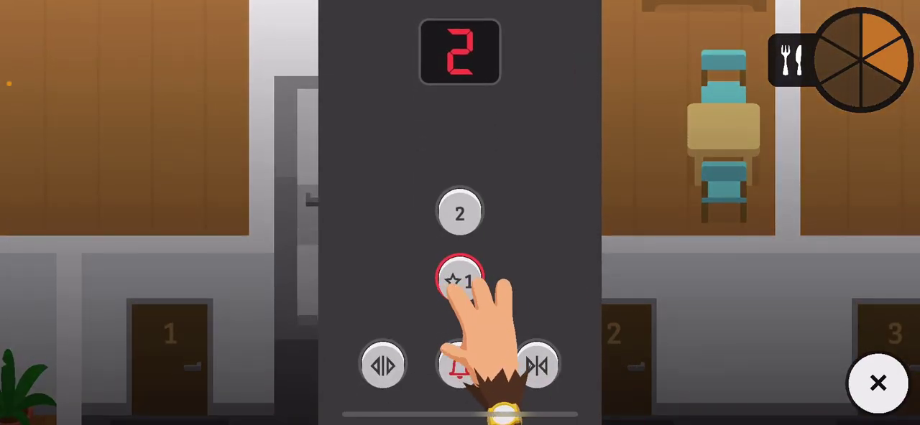
click(459, 282)
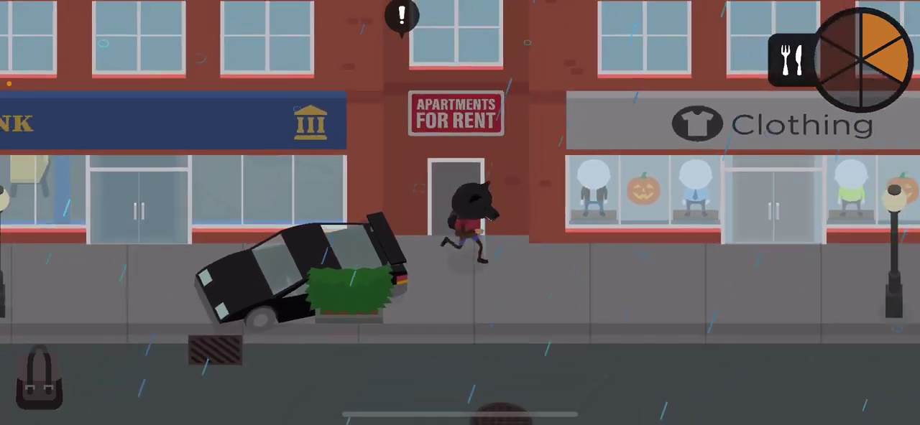
Run to the arcade and reach the prize counter's Mystery Disk offer
key(Right)
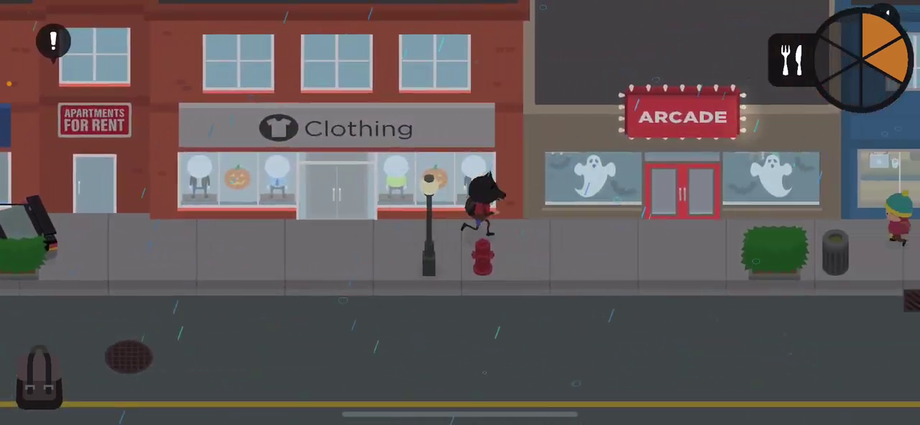
key(Right)
key(Up)
key(Up)
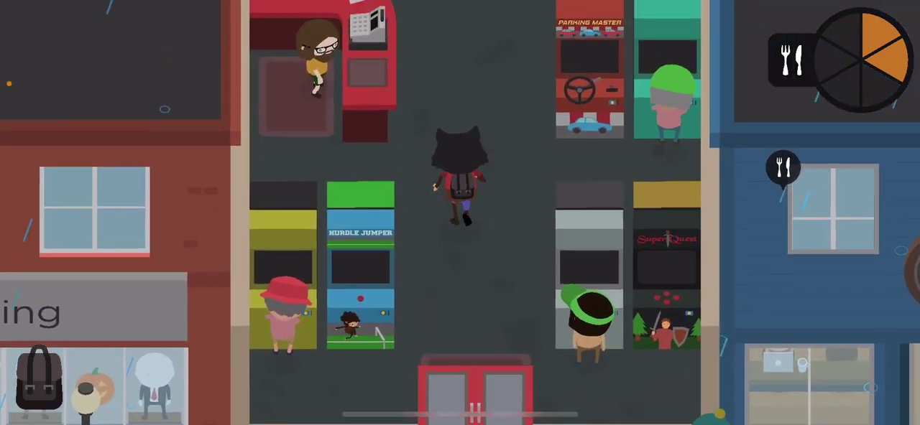
key(Up)
key(Up)
key(Return)
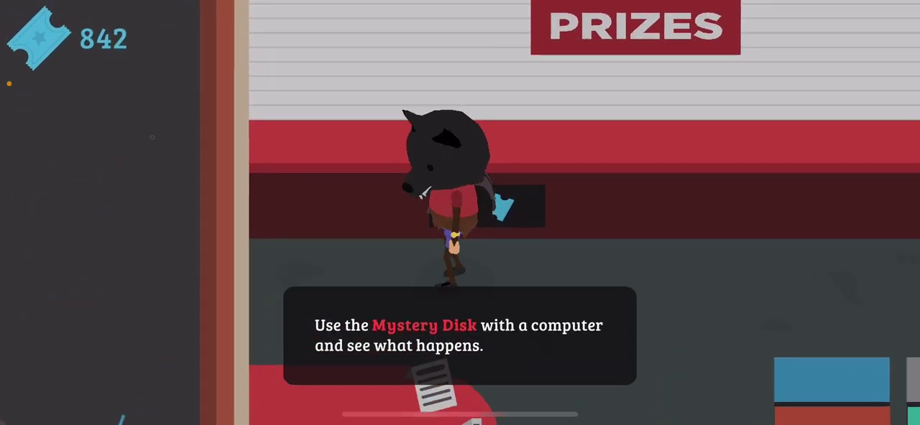
key(Return)
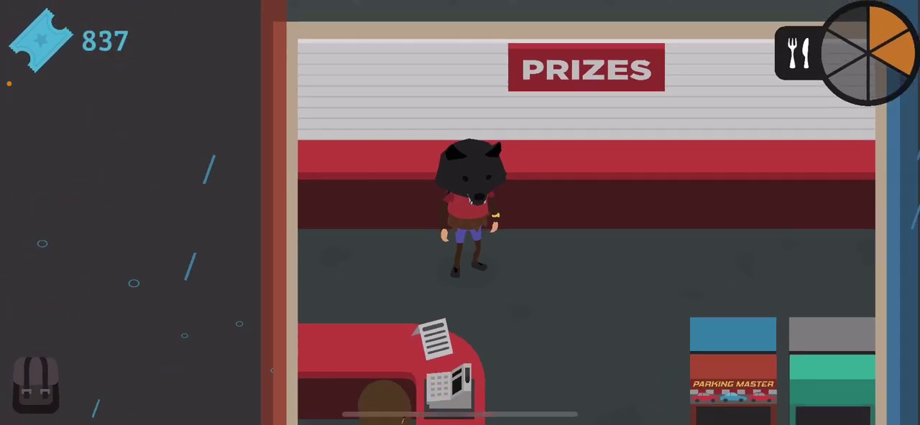
Leave the arcade, run left into the apartment elevator, and show its floor choices
key(Down)
key(Down)
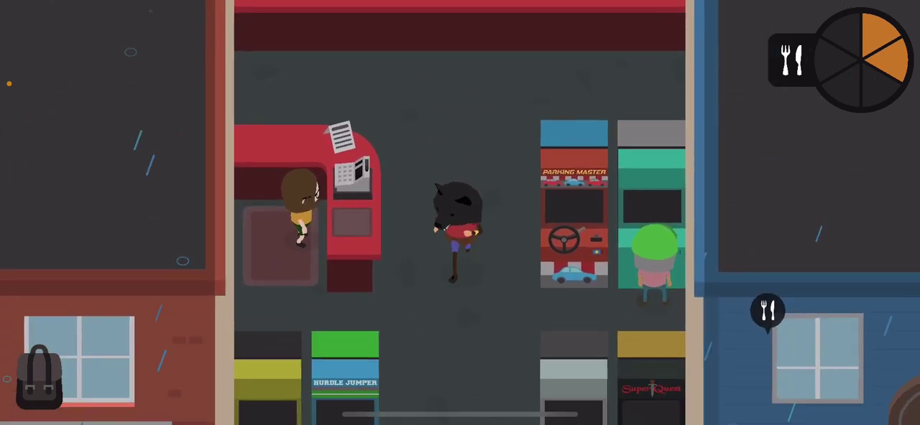
key(Down)
key(Down)
key(Down)
key(Down)
key(Left)
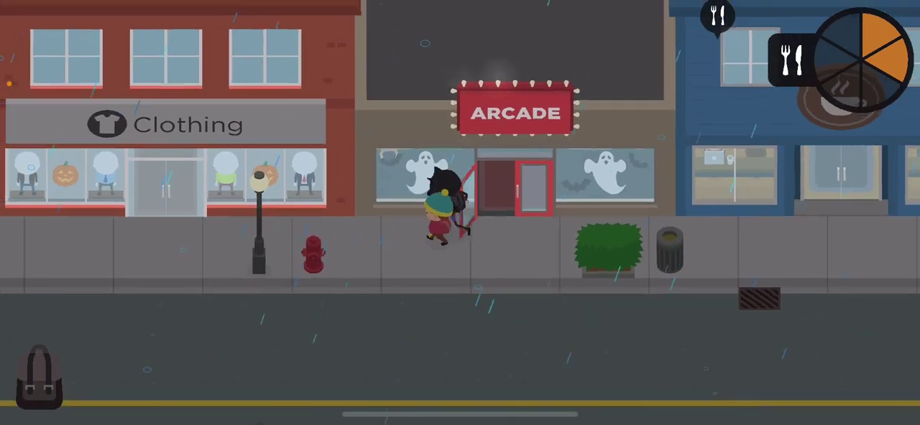
key(Left)
key(Left)
key(Left)
key(Left)
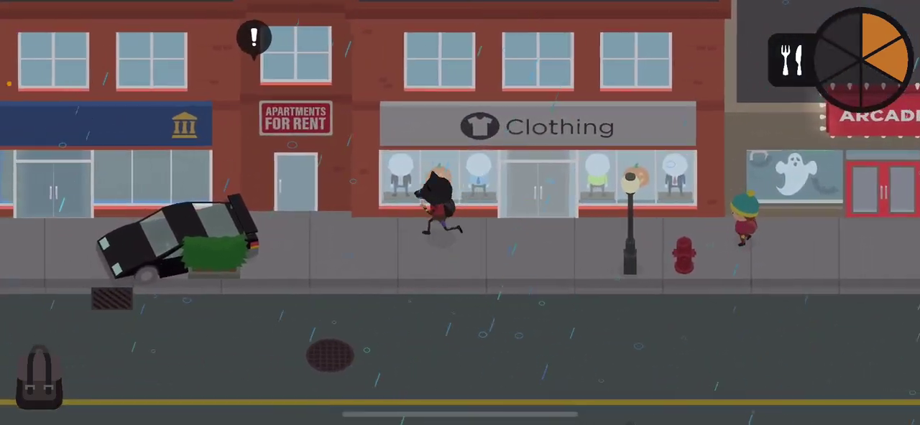
key(Left)
key(Left)
key(Up)
key(Up)
key(Up)
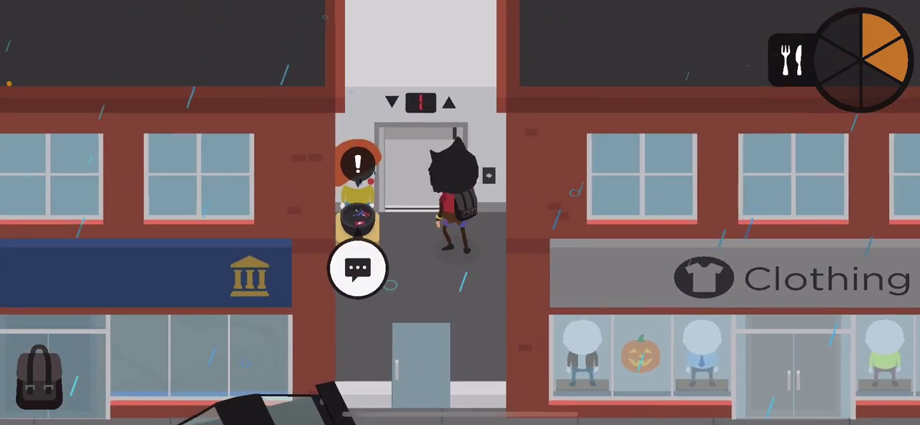
key(Up)
key(space)
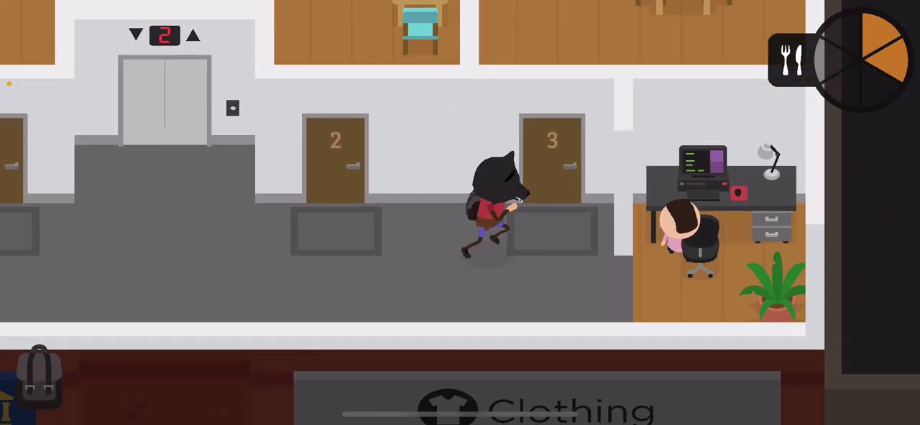
Talk to the Rental Agent and accept the apartment viewing offer
key(space)
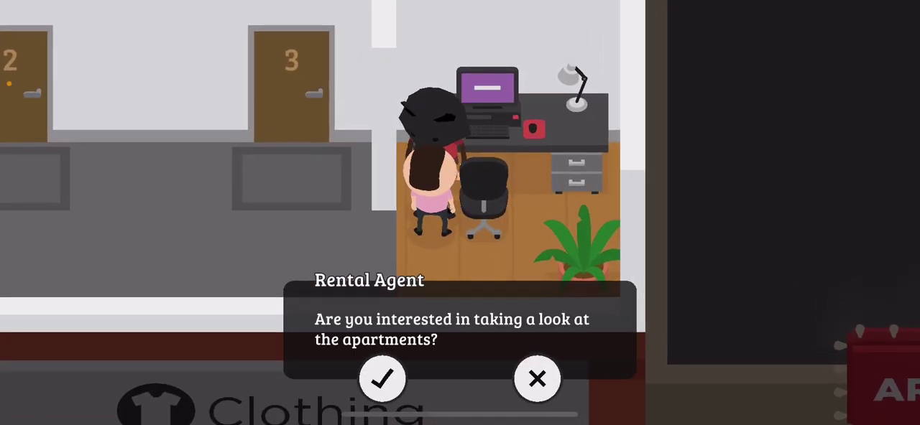
key(space)
key(space)
key(space)
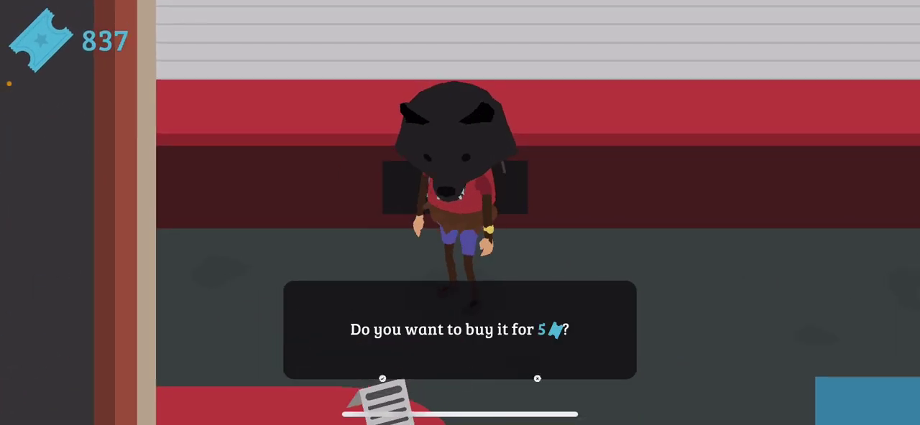
Buy the arcade prize with tickets and head out of the arcade
key(Return)
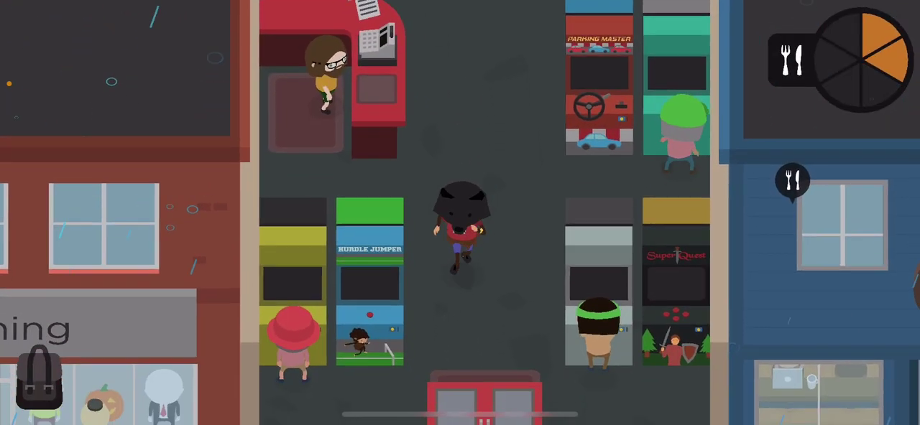
key(Down)
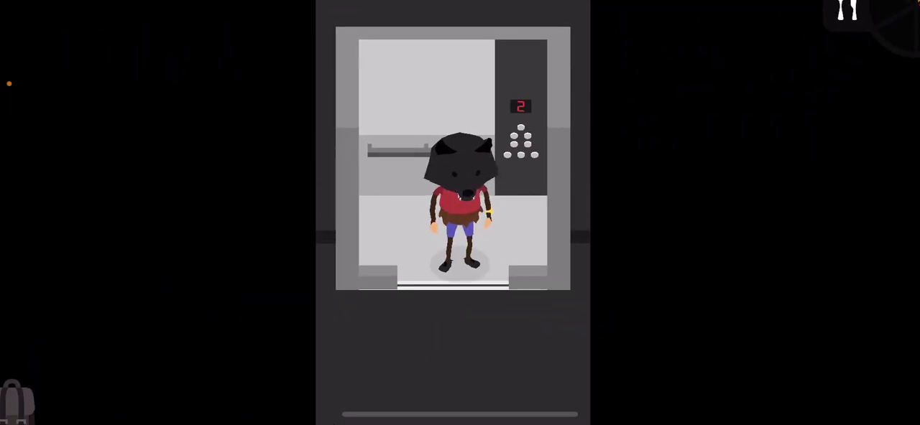
Walk to the rental office, accept the agent's apartment viewing offer, and dismiss the follow-up dialogue
key(Right)
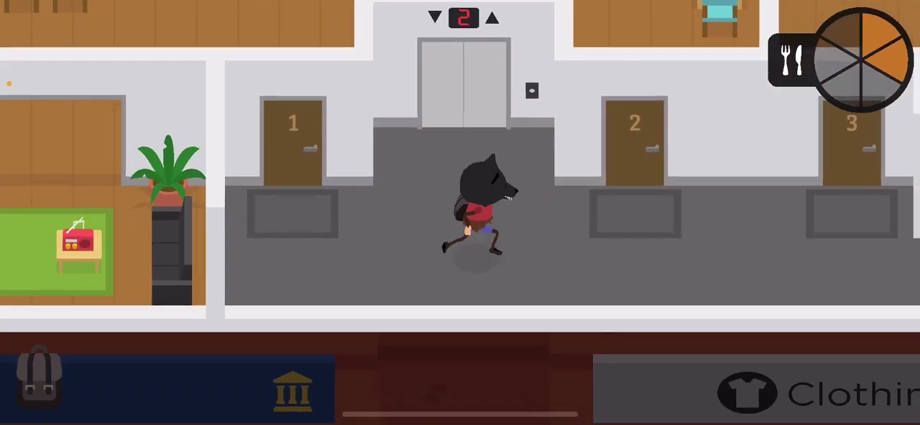
key(Right)
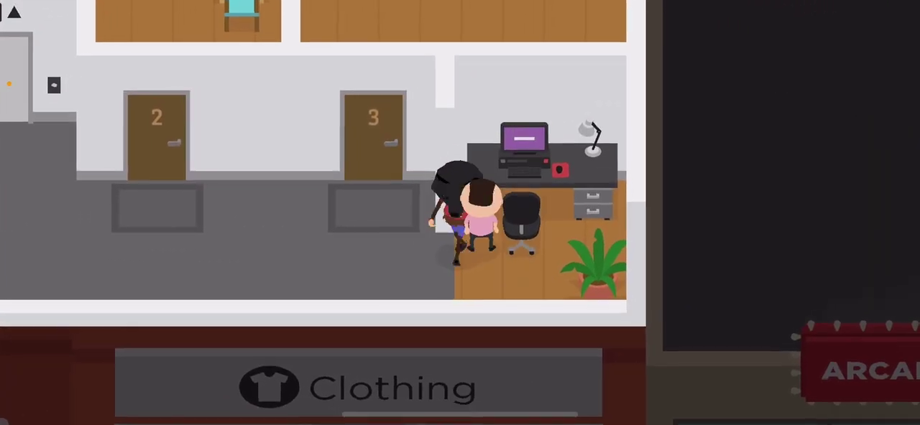
key(Left)
key(space)
key(space)
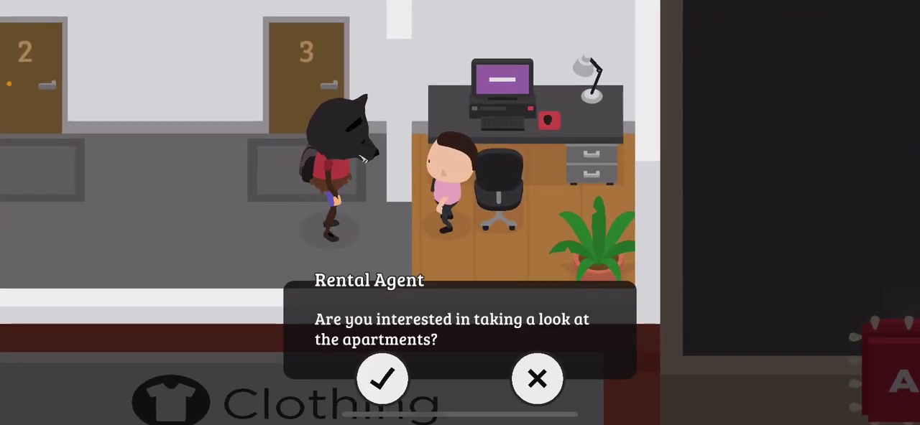
key(space)
key(Right)
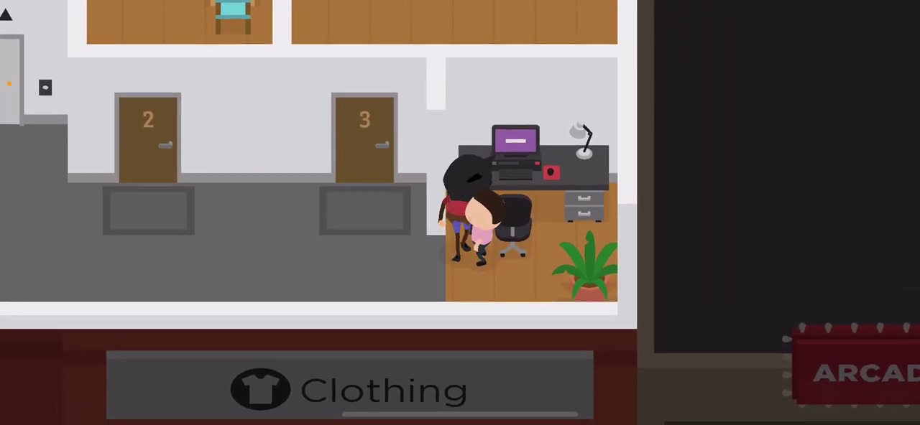
key(Left)
key(space)
key(space)
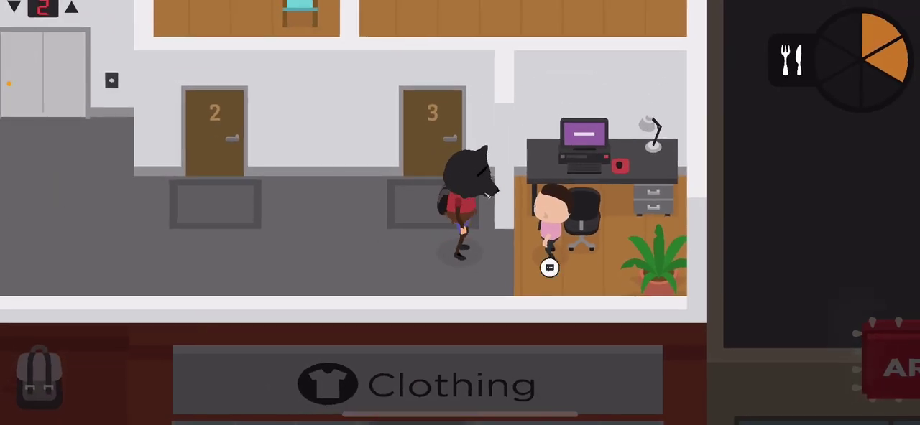
Eject the Mystery Disk from the desk computer's drive
key(Right)
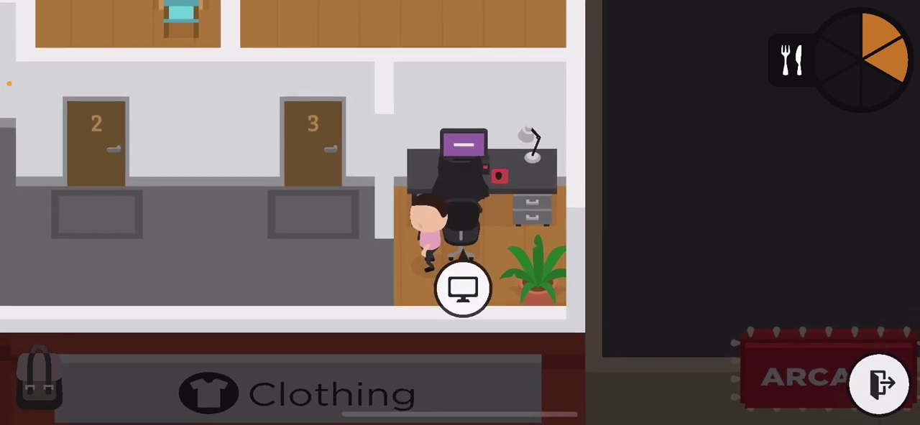
key(space)
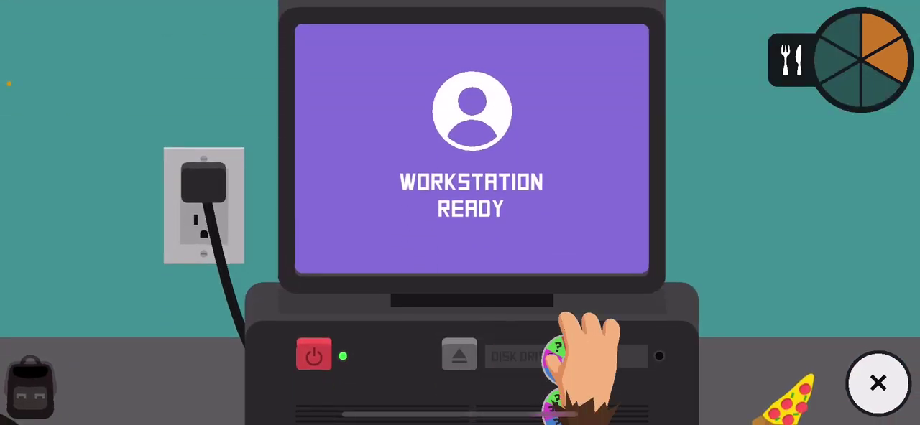
key(Left)
key(Left)
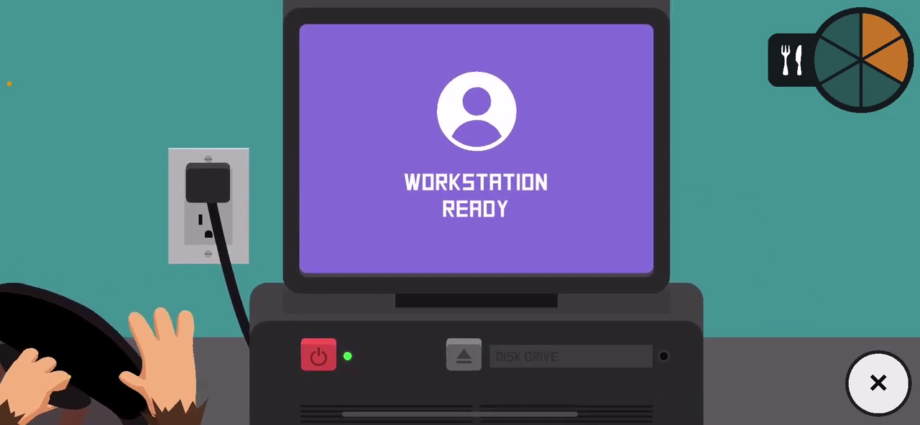
Exit the computer close-up and swipe down from the top-right to show Control Center
click(878, 383)
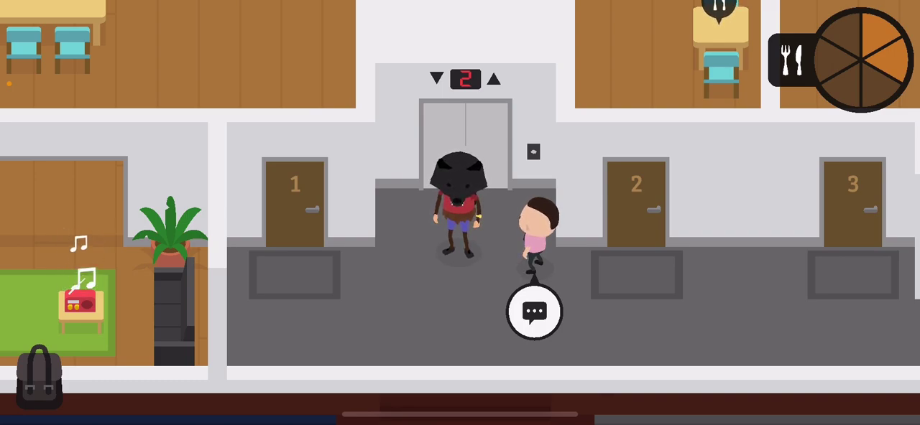
drag(863, 1, 862, 216)
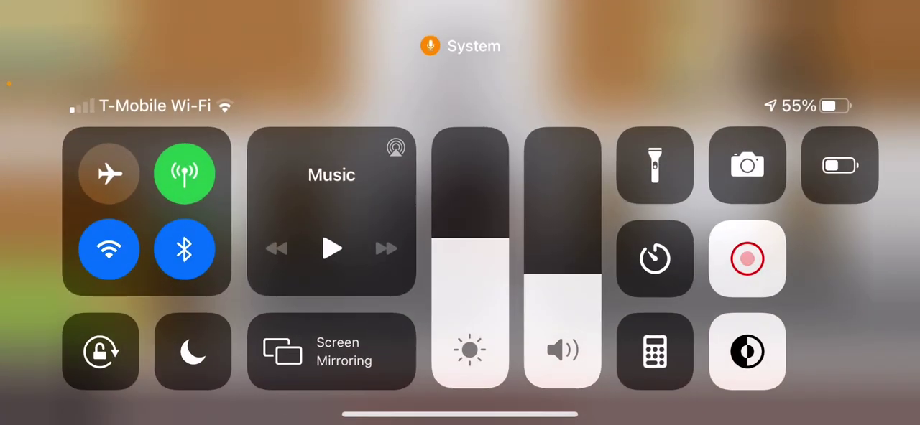